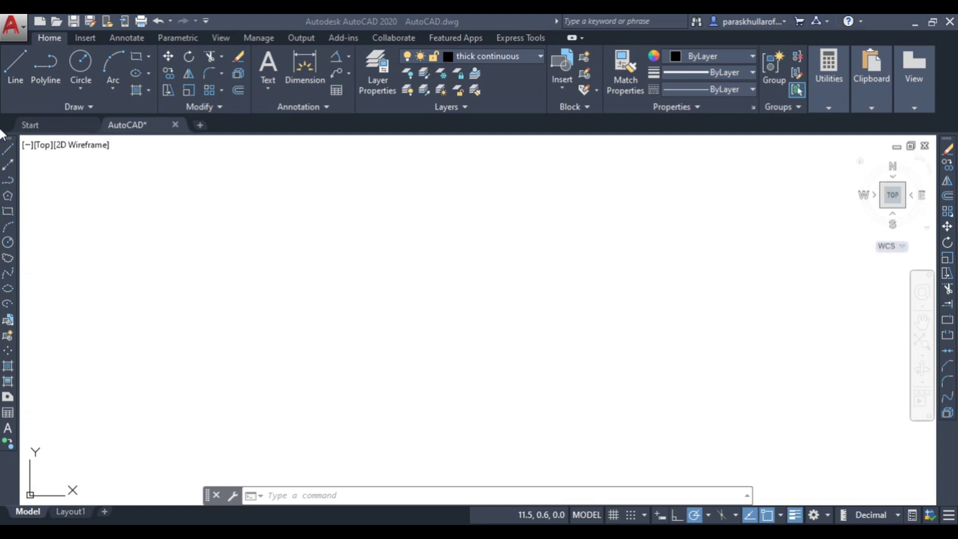
# - Start a polyline with ortho on, drawing a vertical edge about 4 units down and a horizontal base of similar length to its left
pyautogui.click(49, 60)
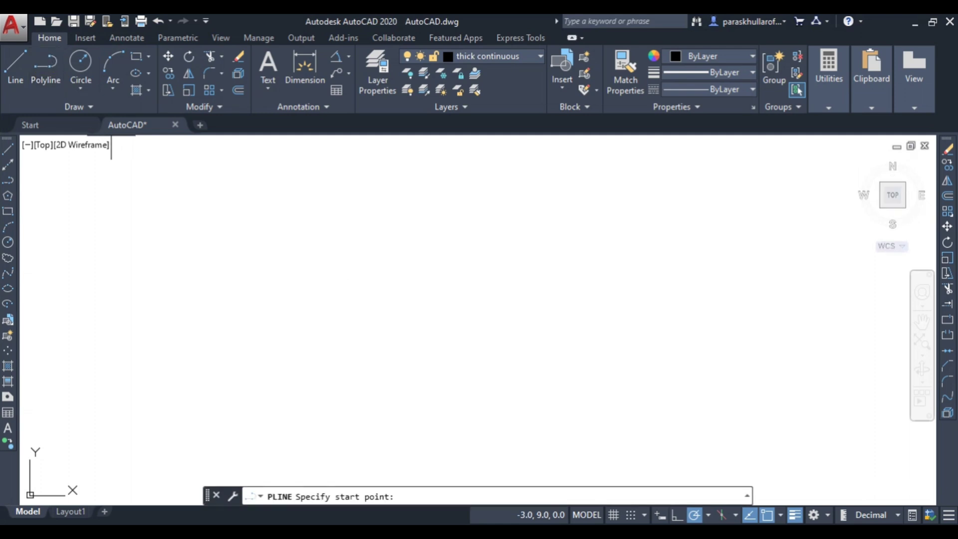
pyautogui.click(330, 215)
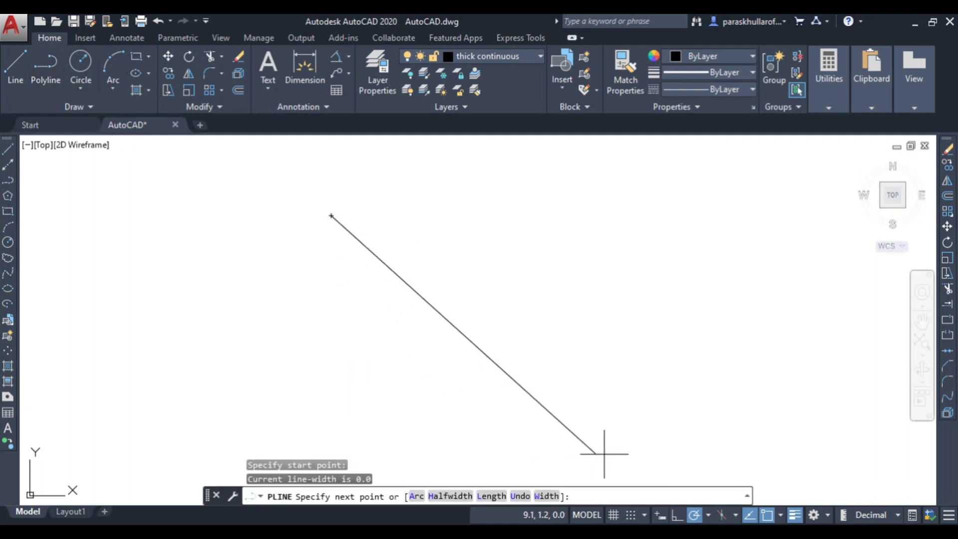
pyautogui.click(676, 516)
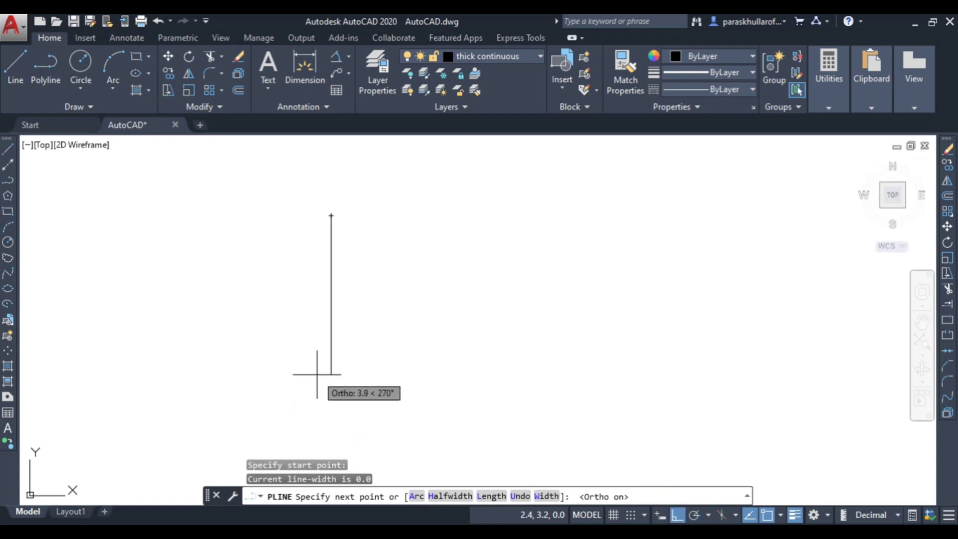
pyautogui.click(331, 388)
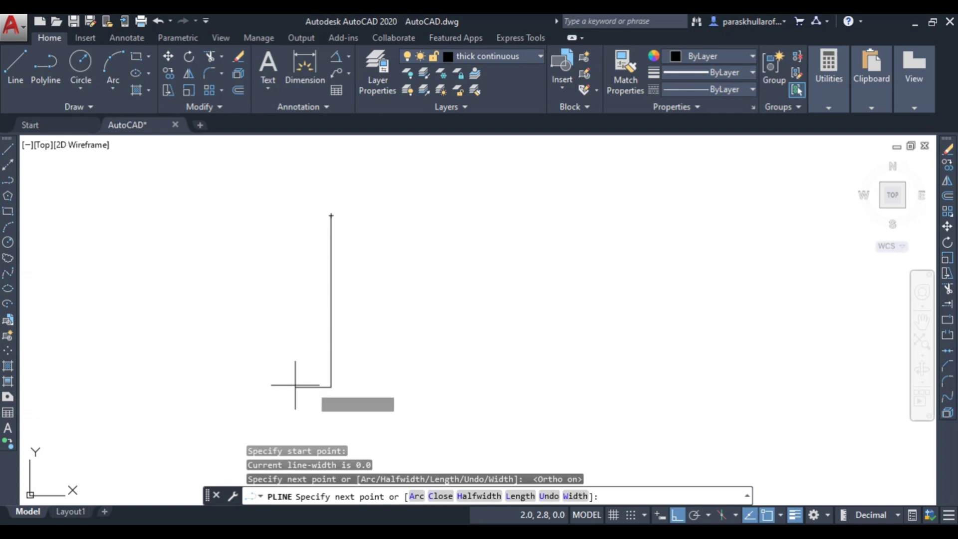
pyautogui.click(149, 387)
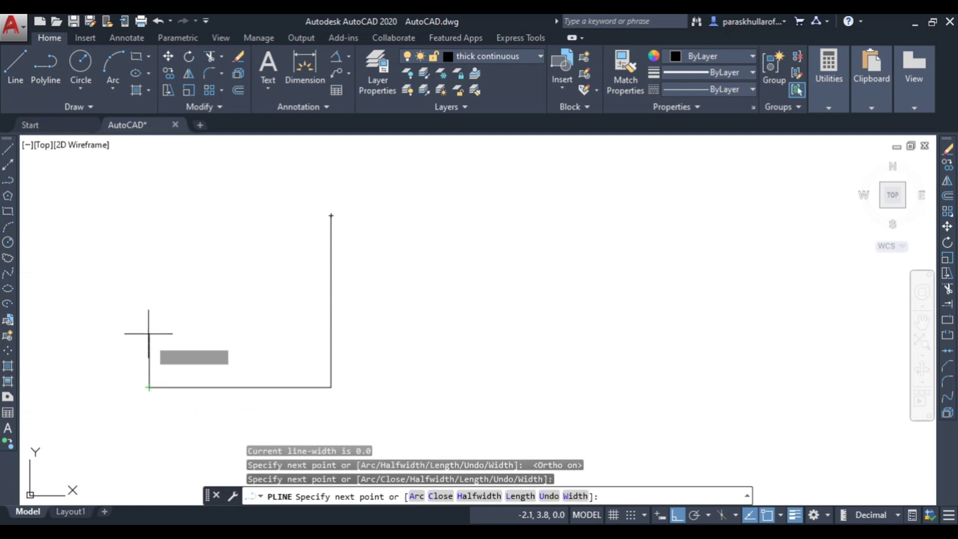
# - Continue the polyline upward in three stair-like steps back to its start point and end it, completing the stepped outline
pyautogui.click(147, 318)
pyautogui.click(235, 305)
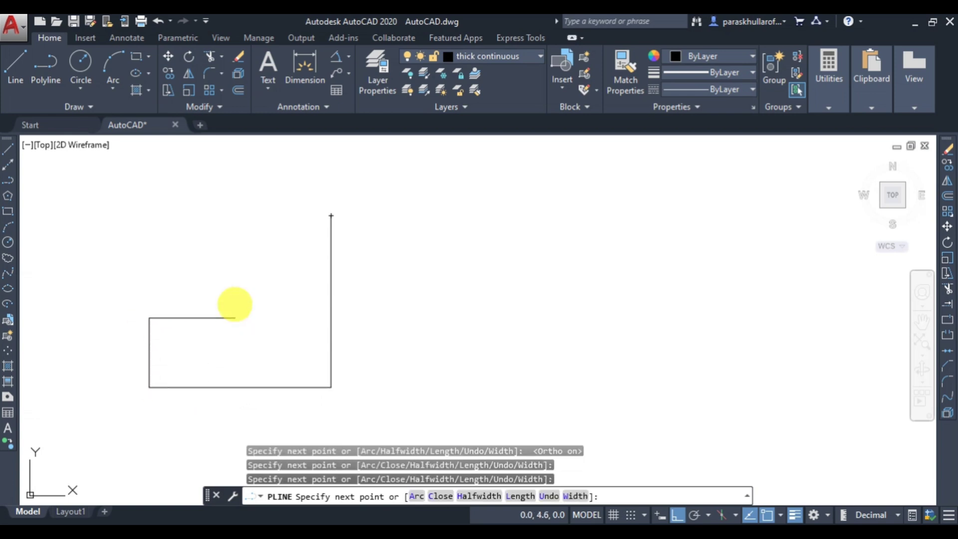
pyautogui.click(222, 252)
pyautogui.click(269, 244)
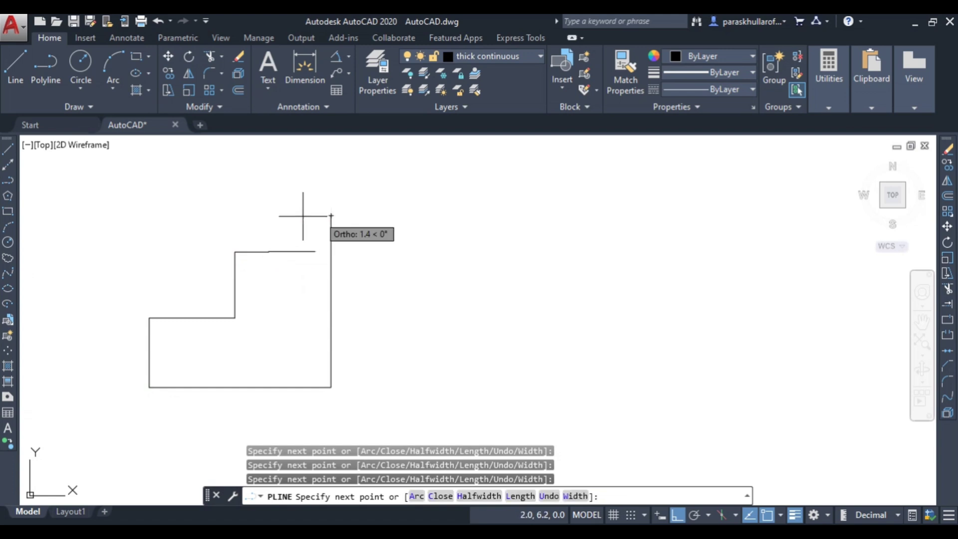
pyautogui.click(268, 217)
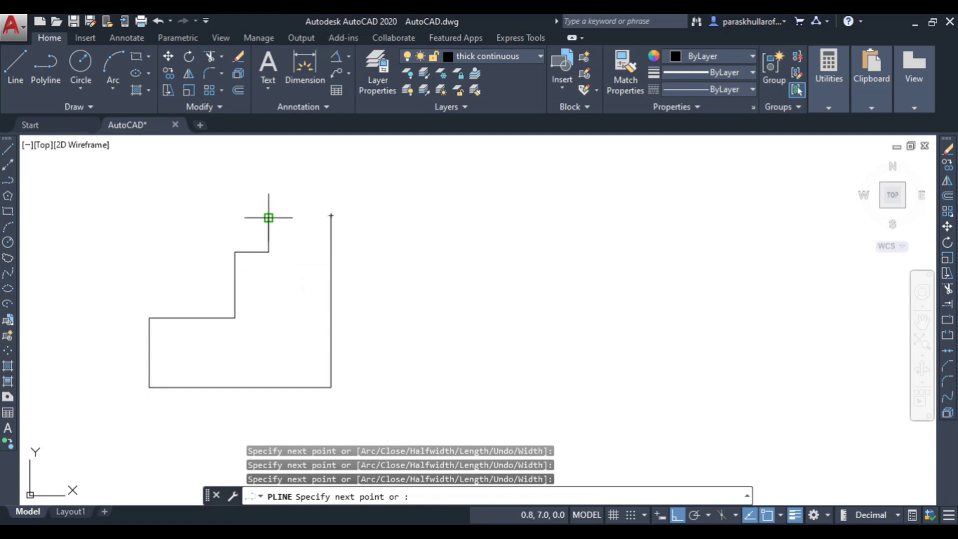
pyautogui.click(331, 217)
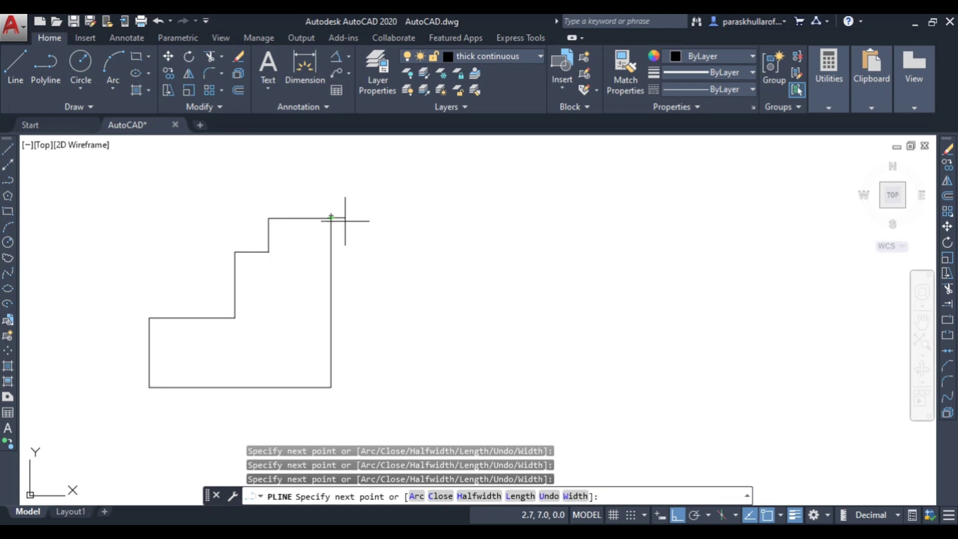
pyautogui.rightClick(426, 241)
pyautogui.click(443, 250)
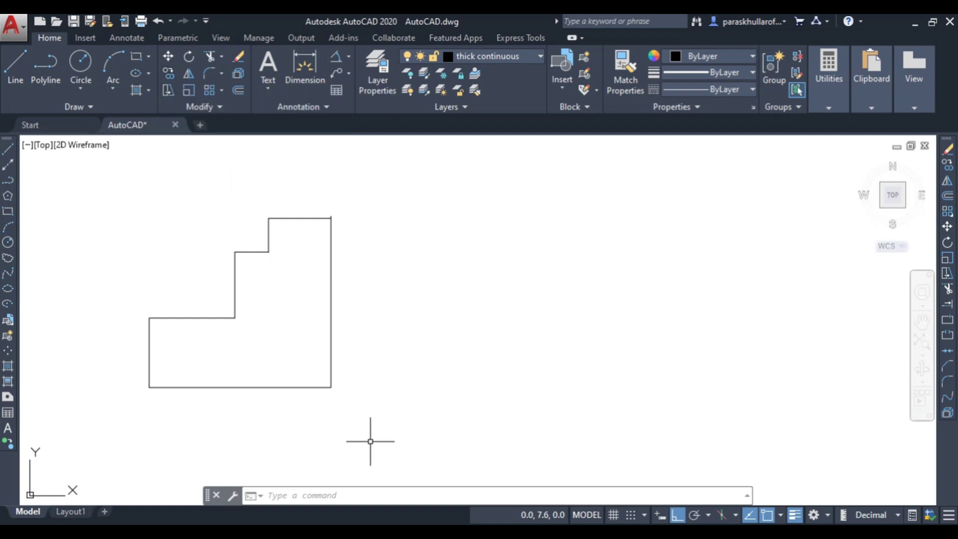
# - Run COPY on the whole stepped outline, using its lower-right corner as the base point
pyautogui.click(349, 491)
pyautogui.write('co')
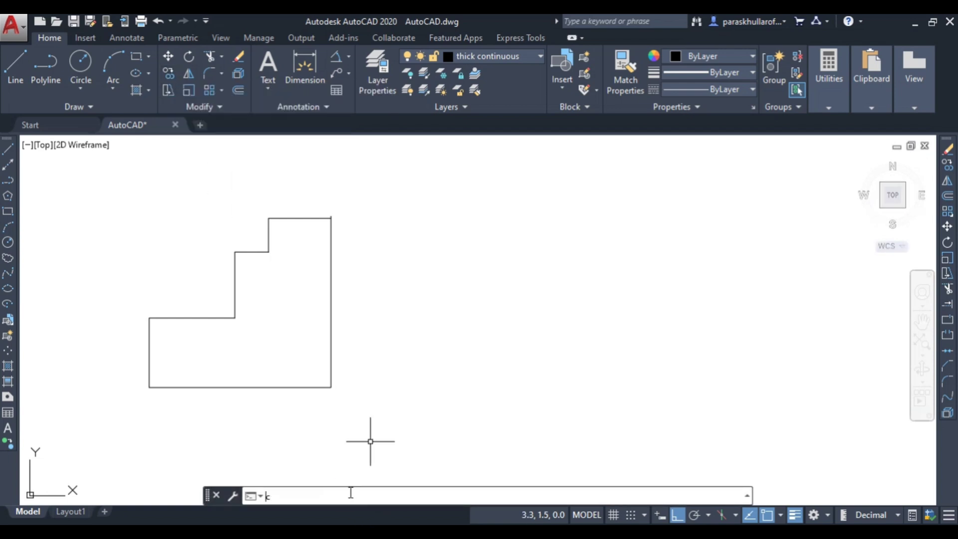
pyautogui.write('py')
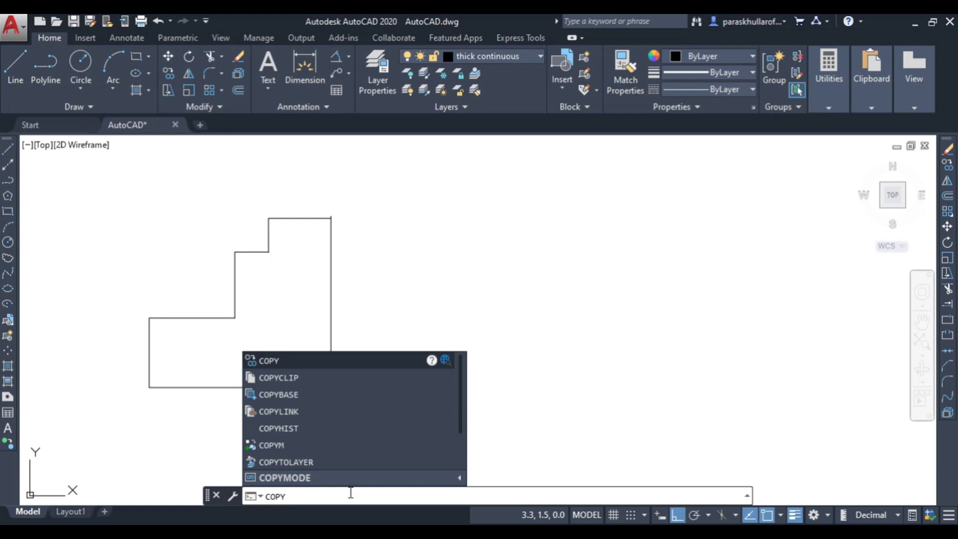
pyautogui.press('Return')
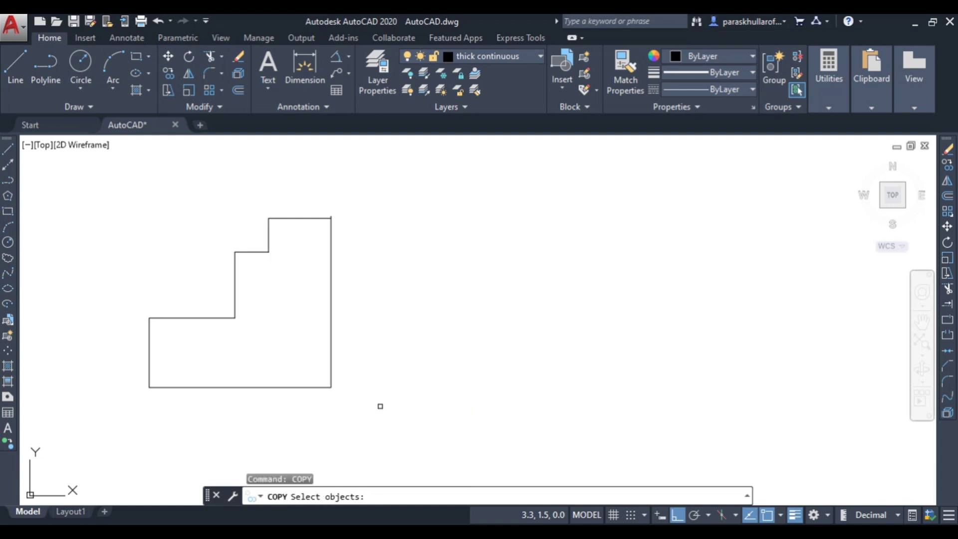
pyautogui.click(87, 193)
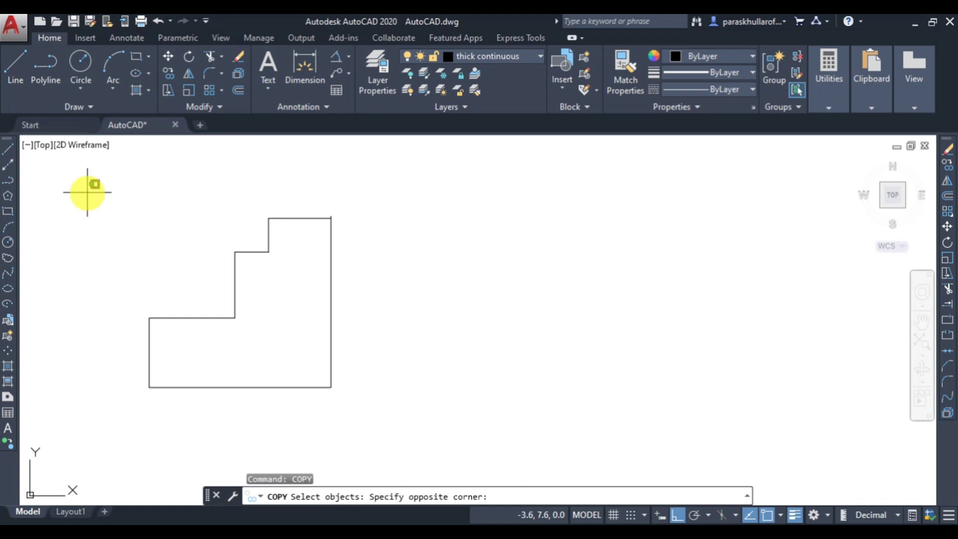
pyautogui.click(376, 433)
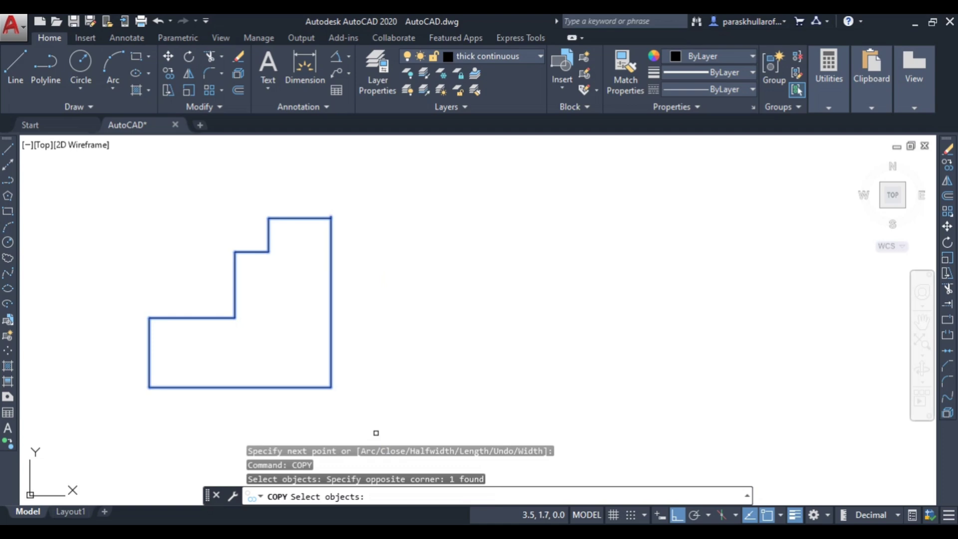
pyautogui.press('Return')
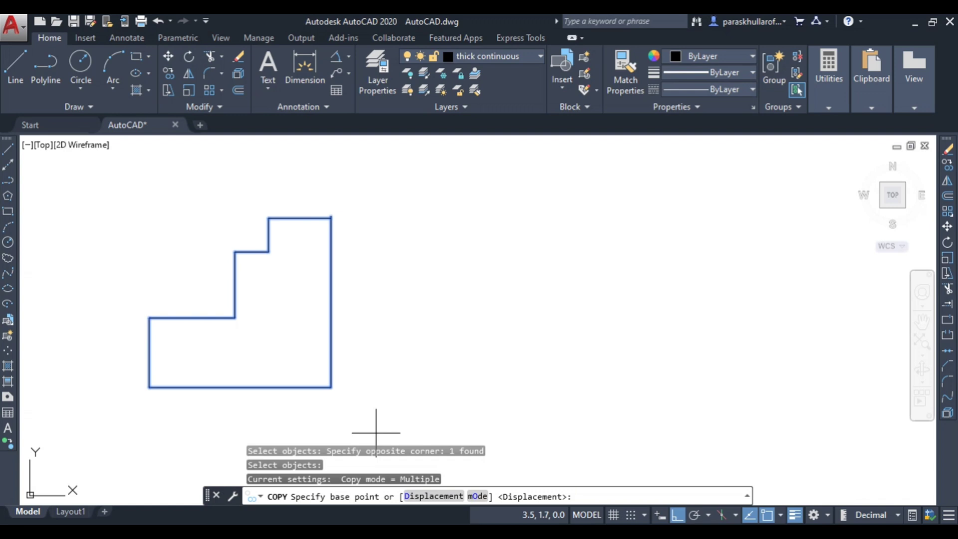
pyautogui.scroll(-4, 314, 332)
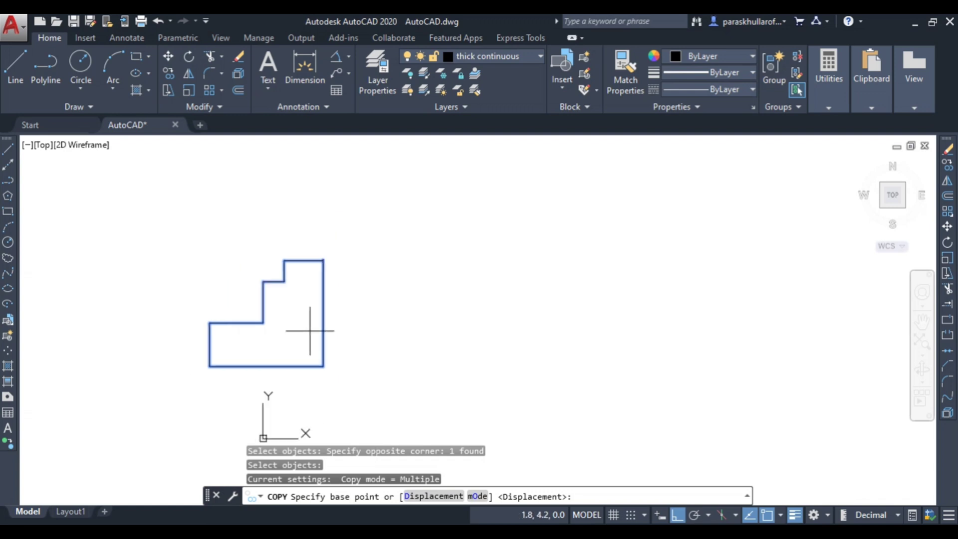
pyautogui.scroll(2, 406, 319)
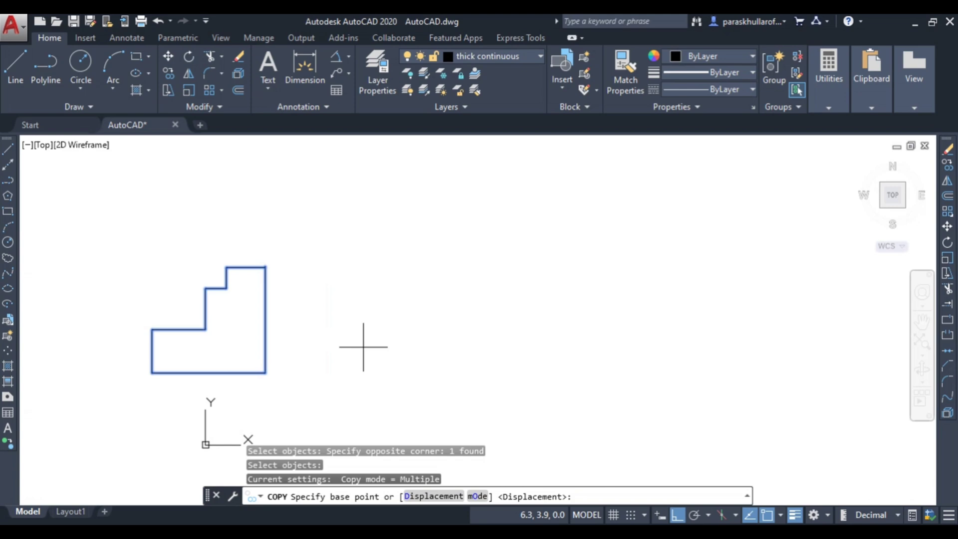
pyautogui.click(264, 373)
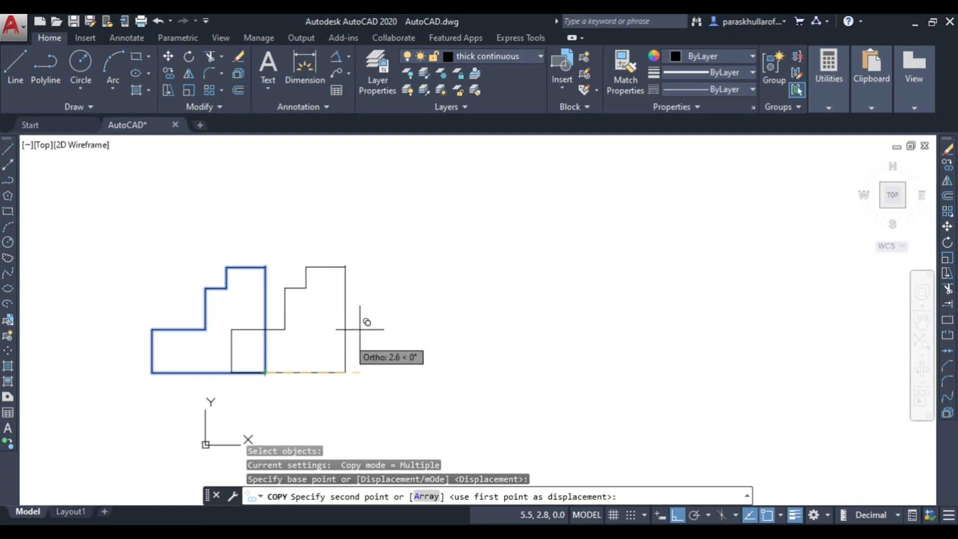
# - Turn ortho off and place seven copies of the outline freely above and to the right of the original
pyautogui.click(677, 516)
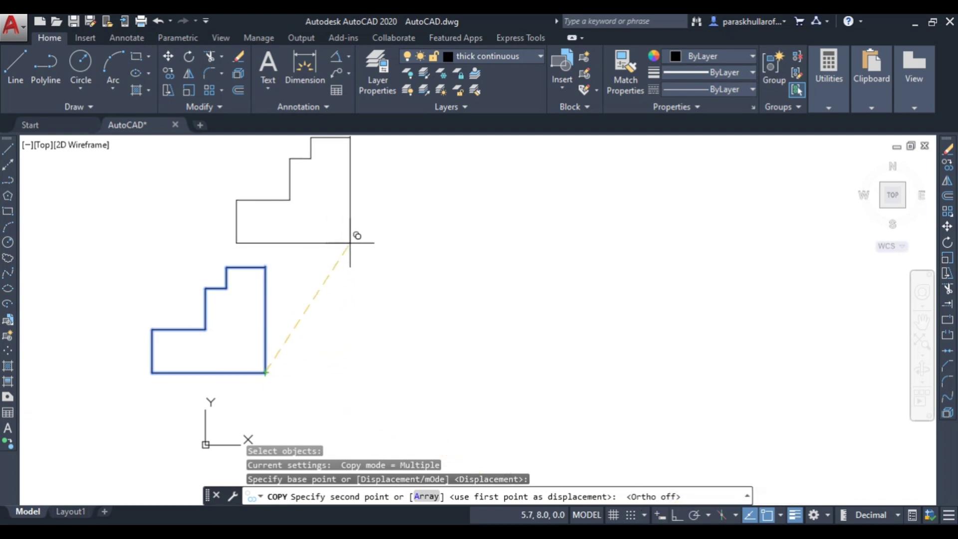
pyautogui.click(371, 246)
pyautogui.click(425, 359)
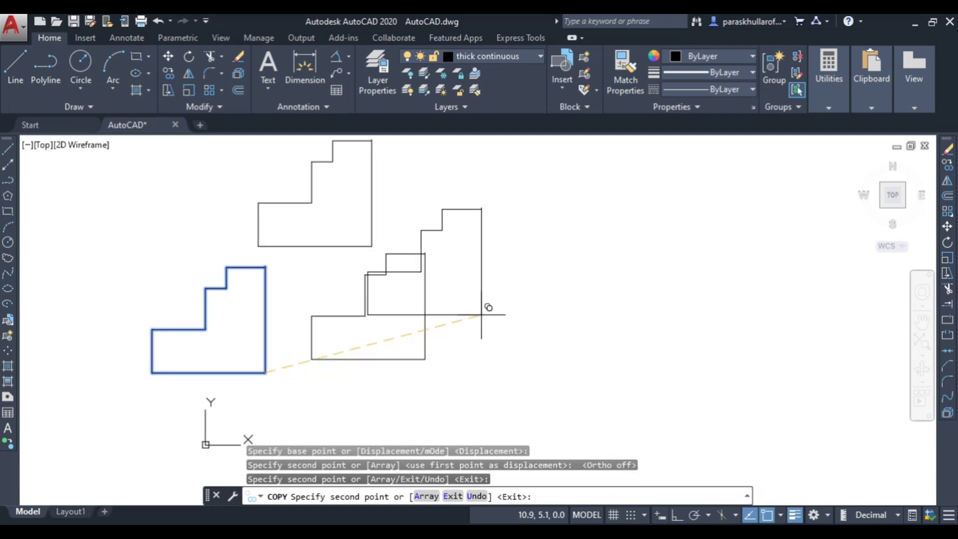
pyautogui.click(516, 274)
pyautogui.click(648, 309)
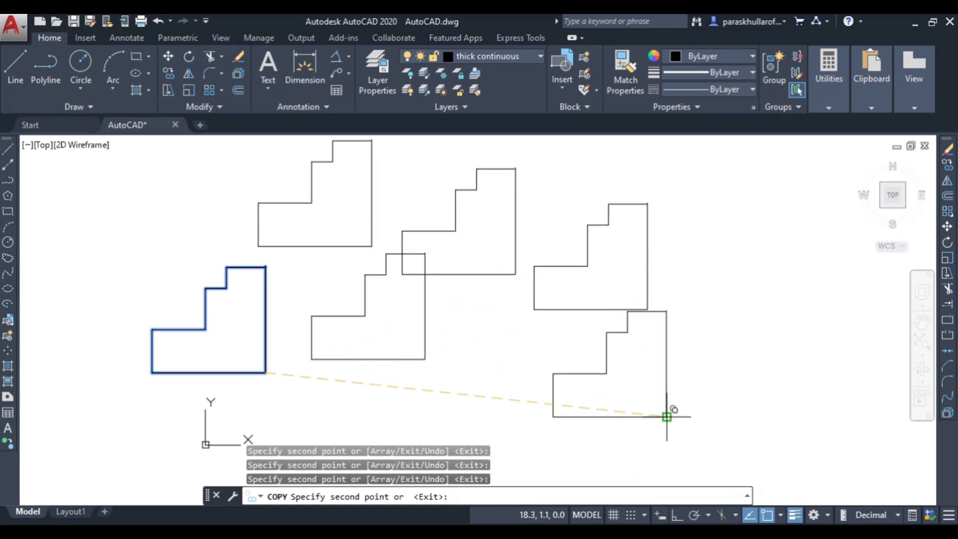
pyautogui.click(666, 417)
pyautogui.click(813, 391)
pyautogui.click(774, 285)
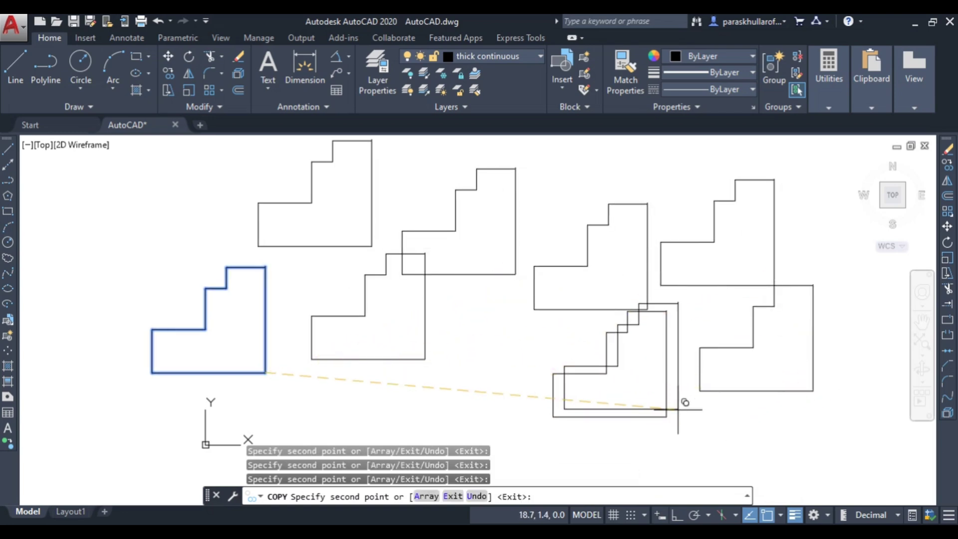
# - Place six more copies of the outline below and among the existing ones, and end the copying
pyautogui.moveTo(648, 342); pyautogui.dragTo(626, 235, button='middle')
pyautogui.click(336, 356)
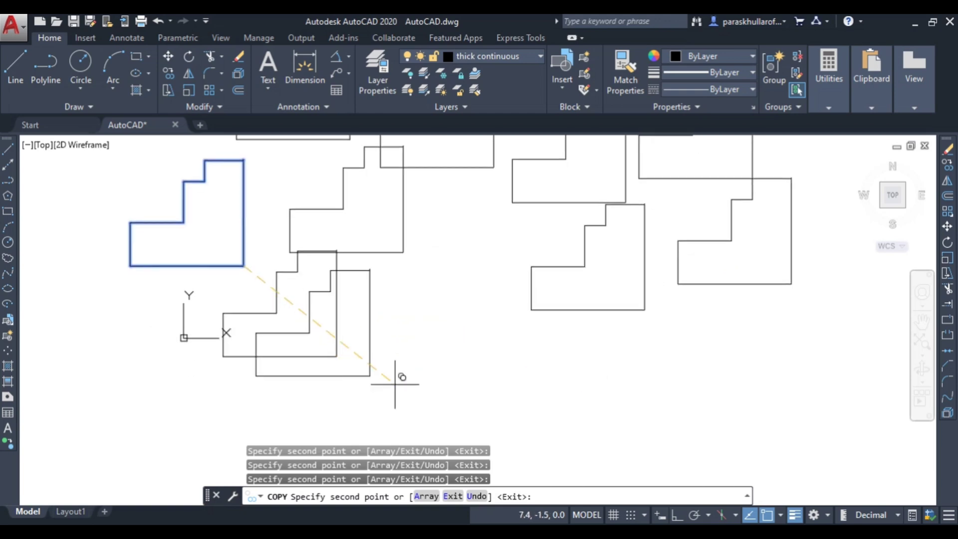
pyautogui.click(435, 390)
pyautogui.click(482, 301)
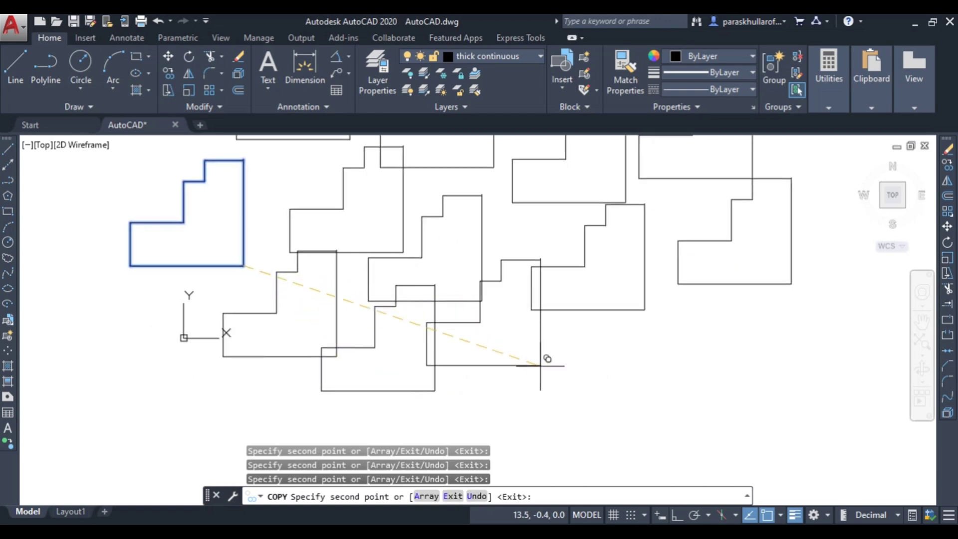
pyautogui.click(598, 399)
pyautogui.click(737, 395)
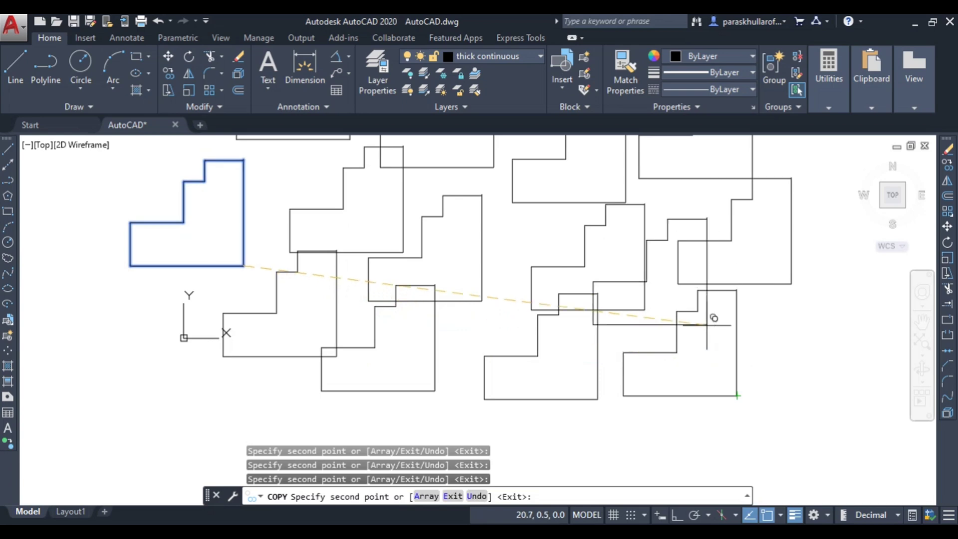
pyautogui.click(691, 298)
pyautogui.press('Escape')
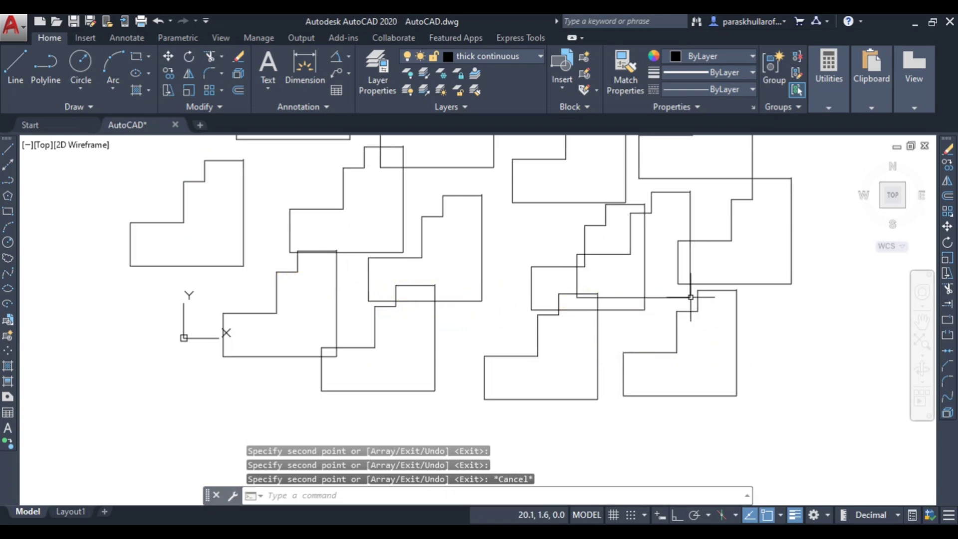
# - Undo the view change and the whole copy operation, leaving only the original stepped outline
pyautogui.scroll(-2, 607, 302)
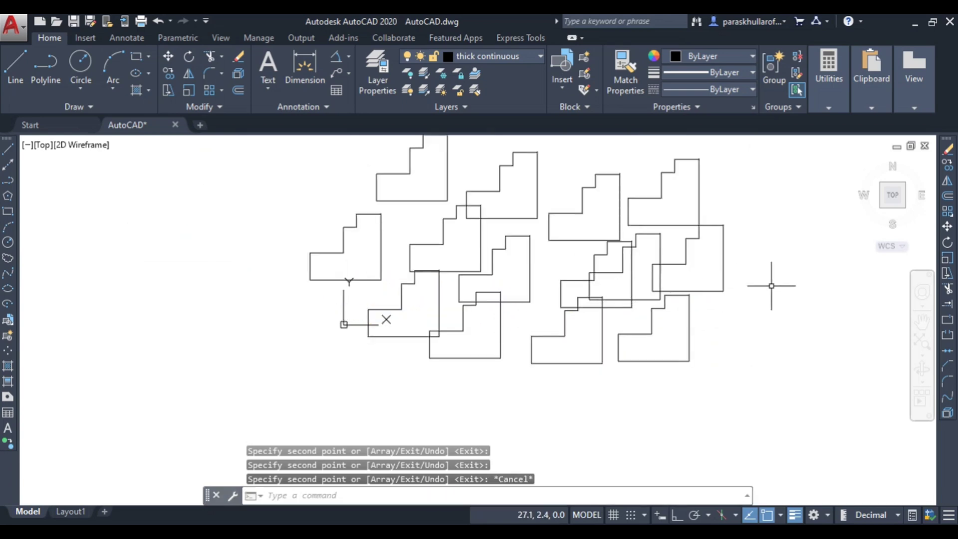
pyautogui.moveTo(770, 285); pyautogui.dragTo(727, 316, button='middle')
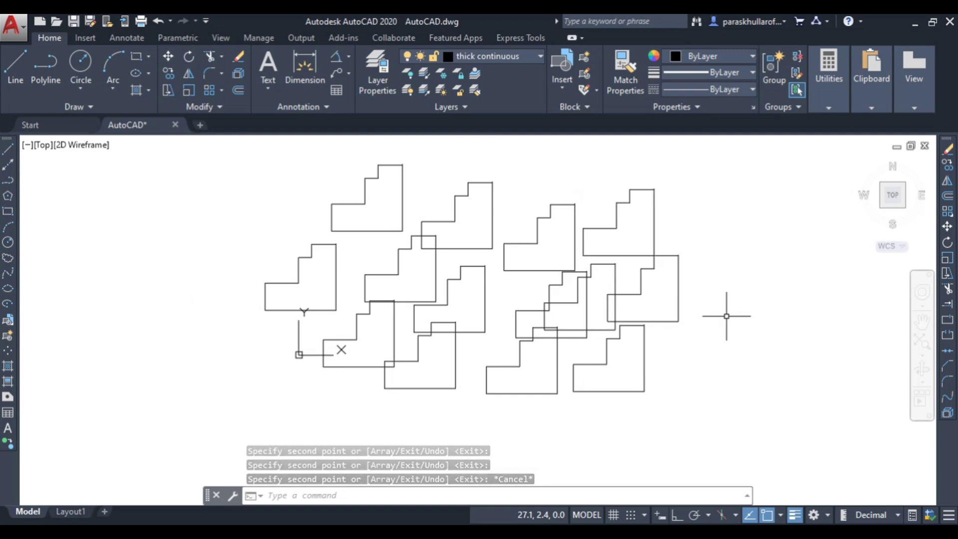
pyautogui.hotkey('ctrl', 'z')
pyautogui.hotkey('ctrl', 'z')
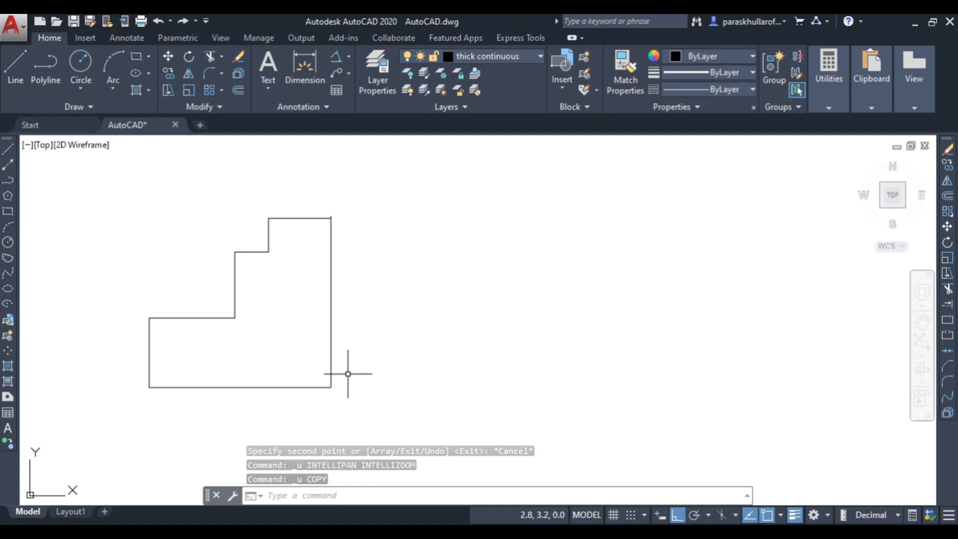
# - Mirror the whole stepped outline about its right vertical edge, keeping the source object
pyautogui.moveTo(377, 361); pyautogui.dragTo(417, 348, button='middle')
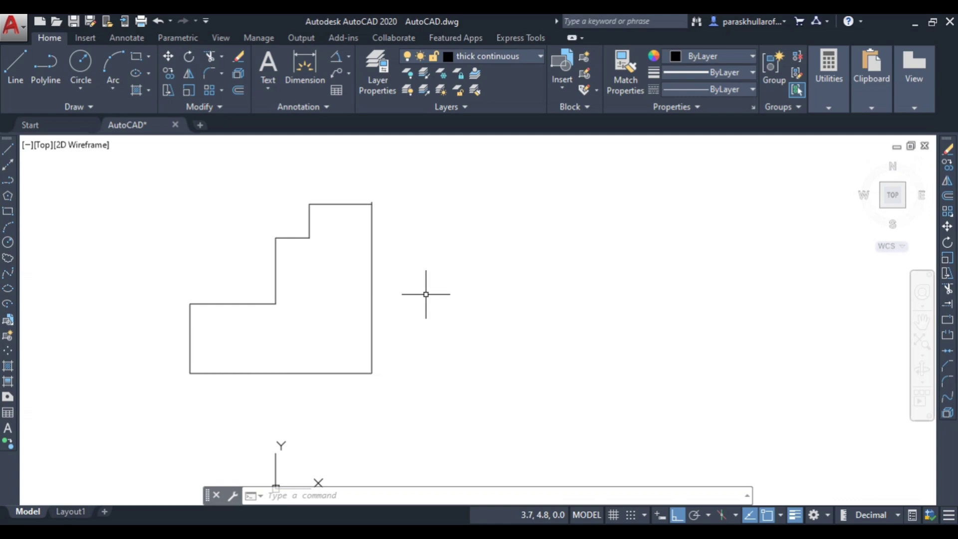
pyautogui.moveTo(427, 293); pyautogui.dragTo(451, 278, button='middle')
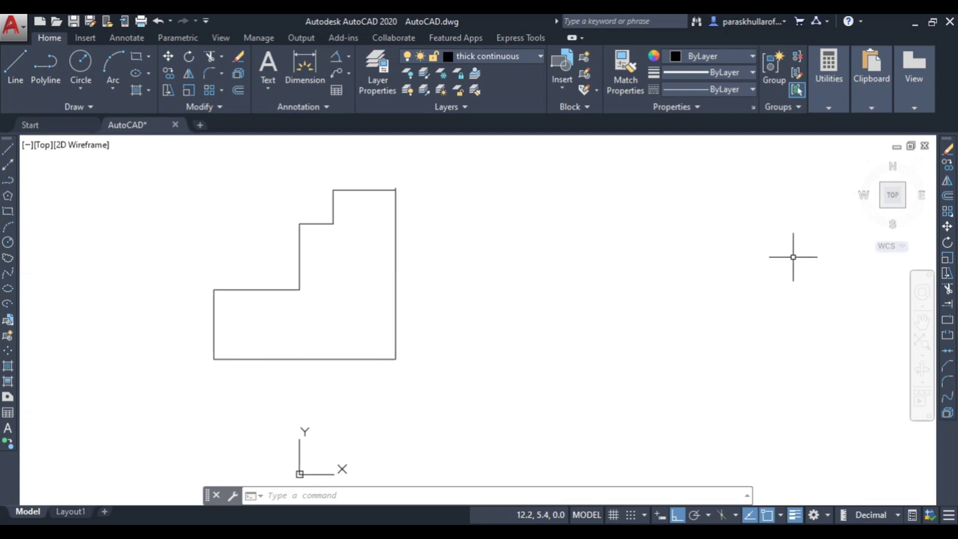
pyautogui.click(947, 183)
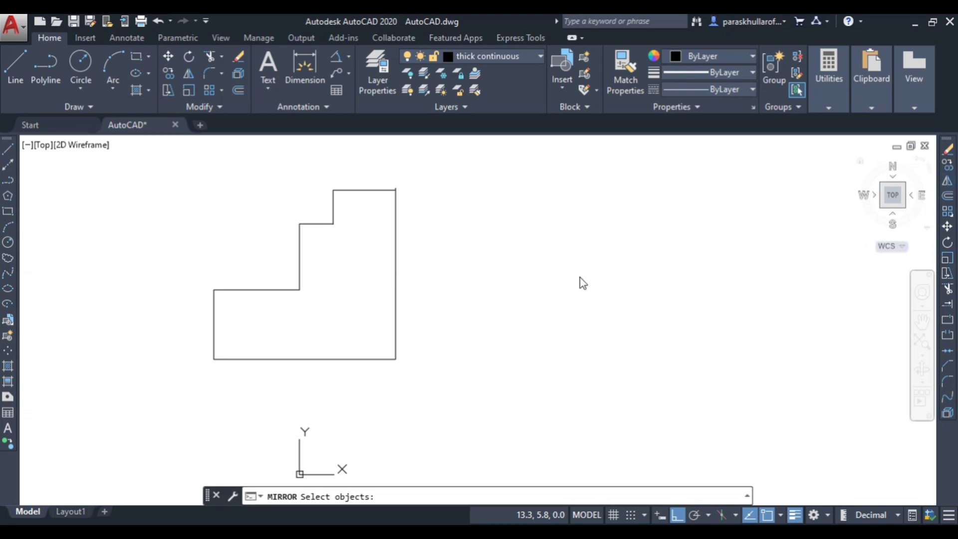
pyautogui.click(143, 155)
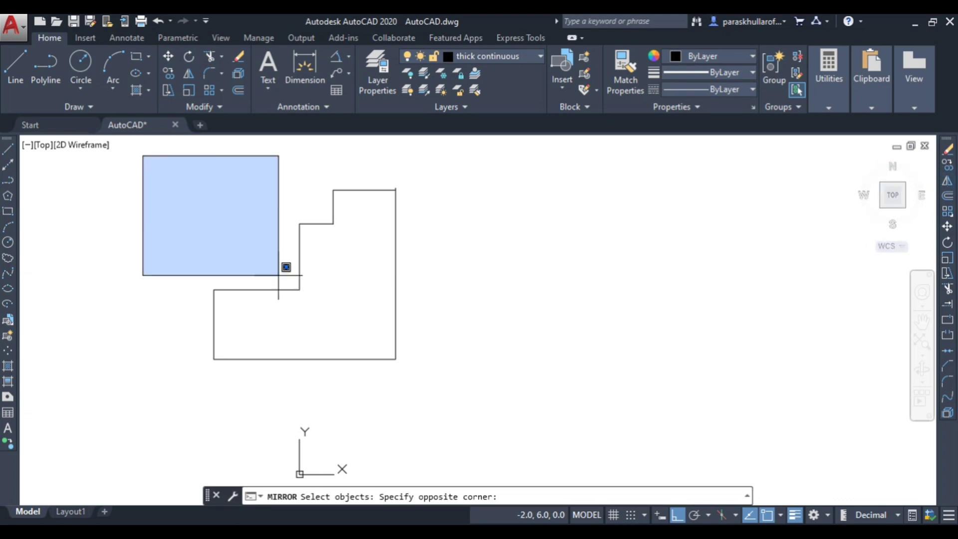
pyautogui.click(460, 399)
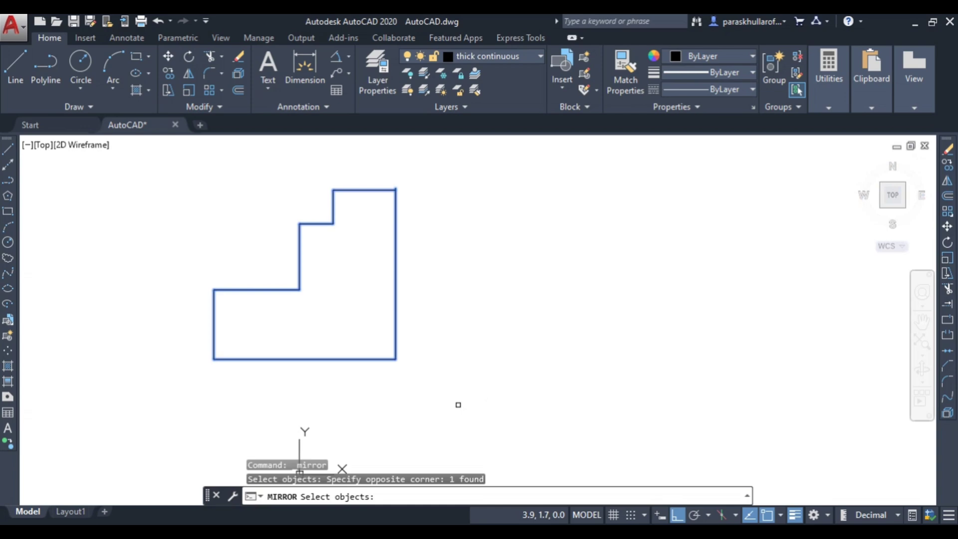
pyautogui.press('Return')
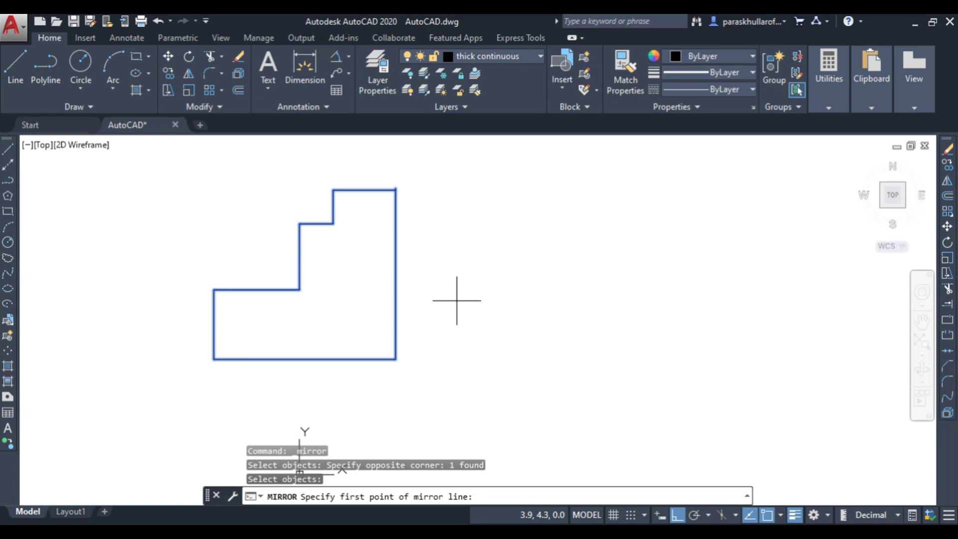
pyautogui.click(396, 187)
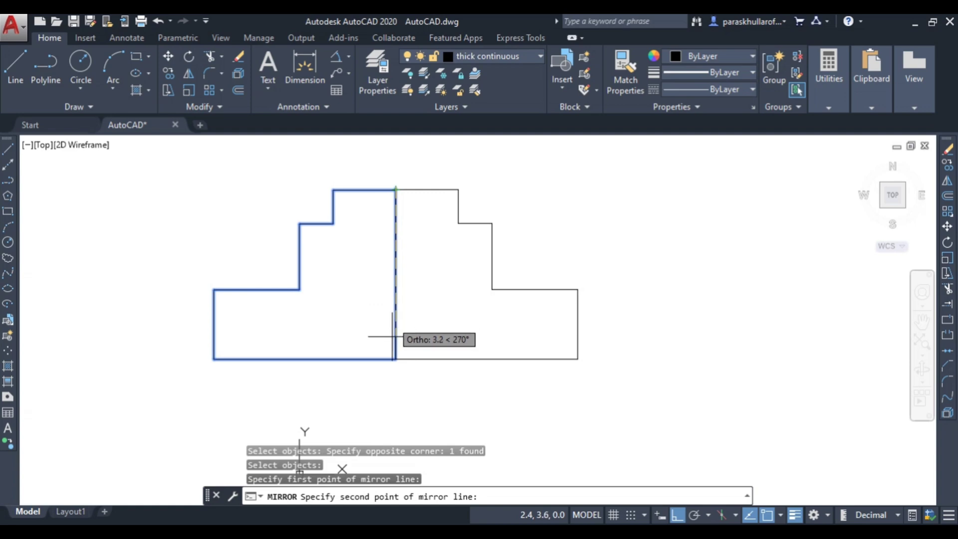
pyautogui.click(395, 359)
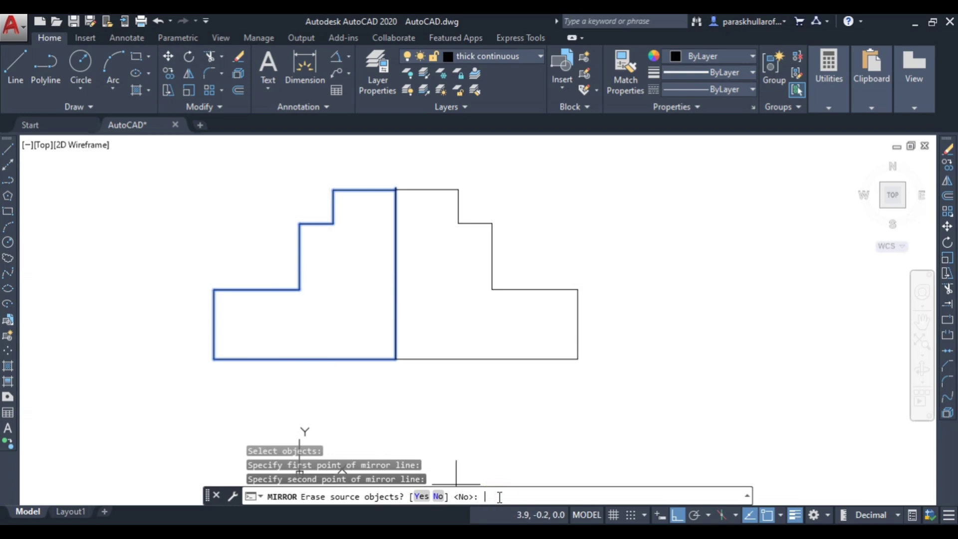
pyautogui.write('n')
pyautogui.press('Return')
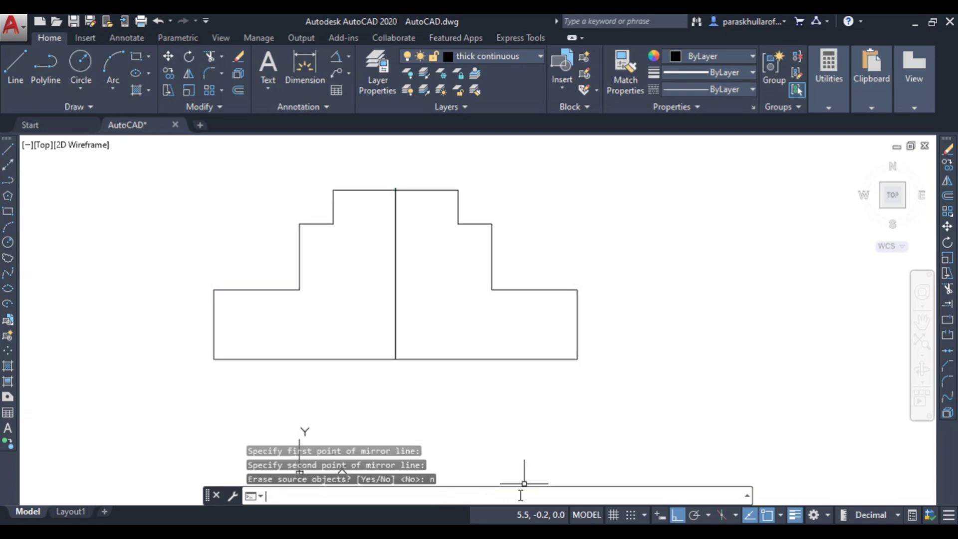
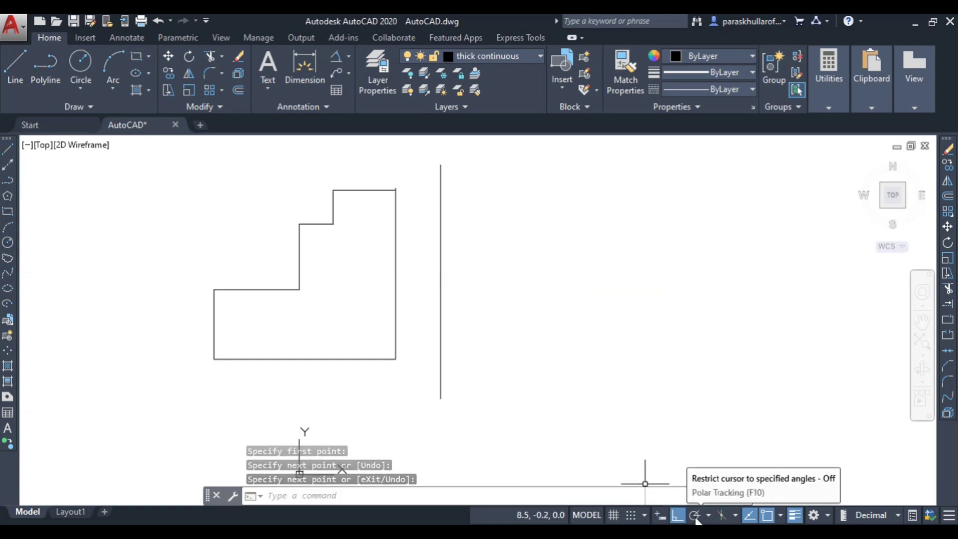
# - Mirror the stepped outline about the separate vertical line to its right, with ortho on for the second mirror point, keeping the source object
pyautogui.click(695, 516)
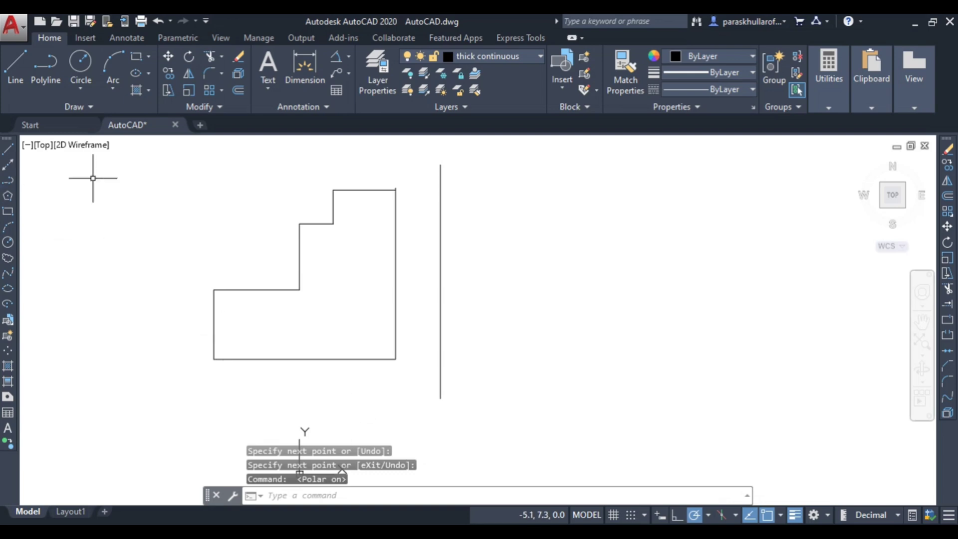
pyautogui.click(948, 181)
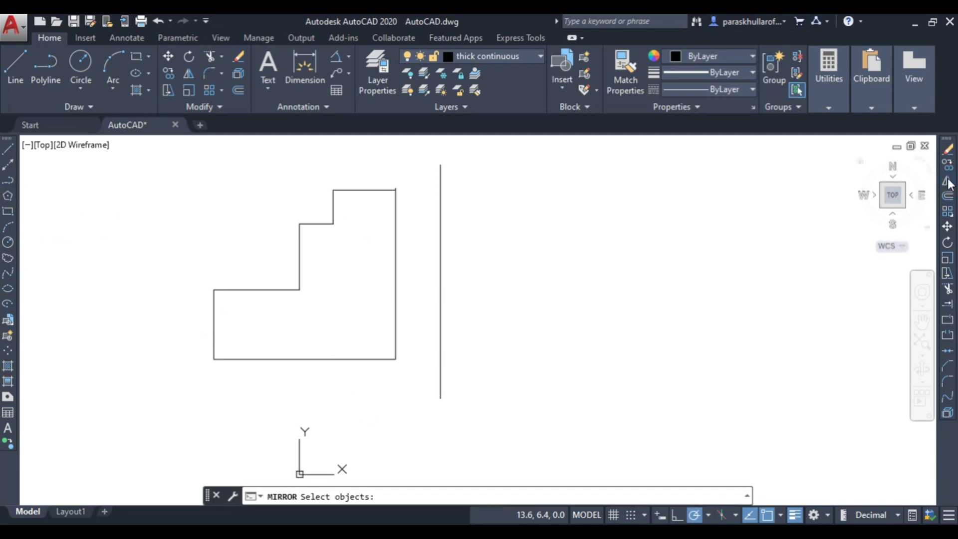
pyautogui.click(185, 160)
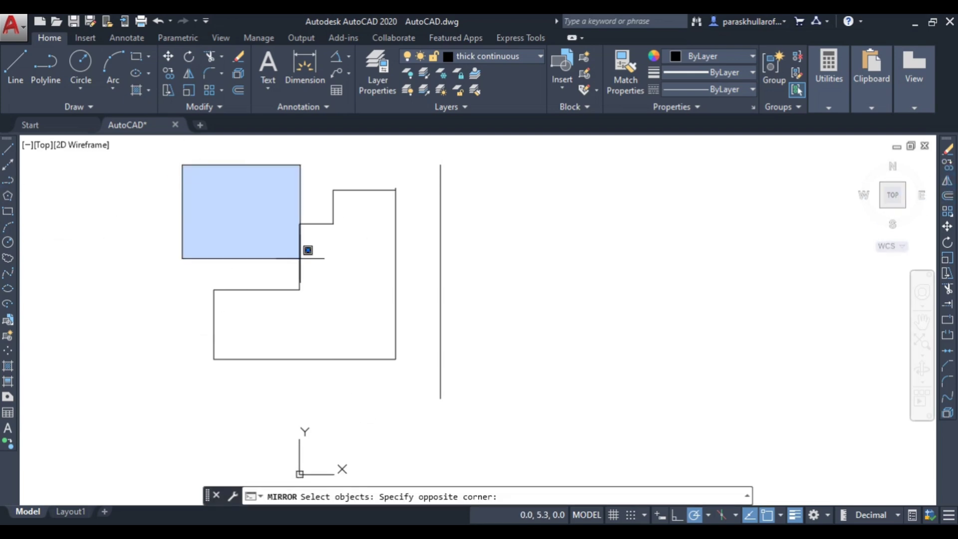
pyautogui.click(409, 399)
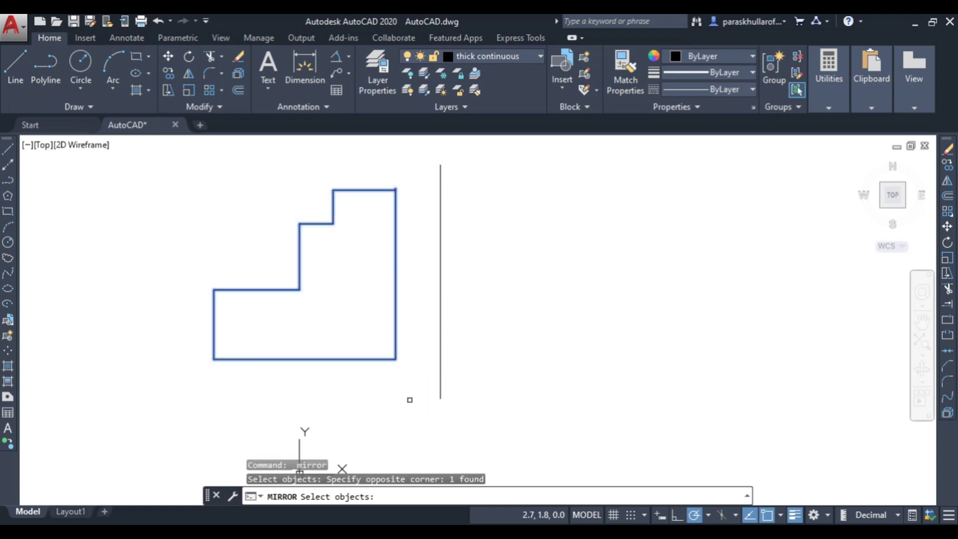
pyautogui.press('Return')
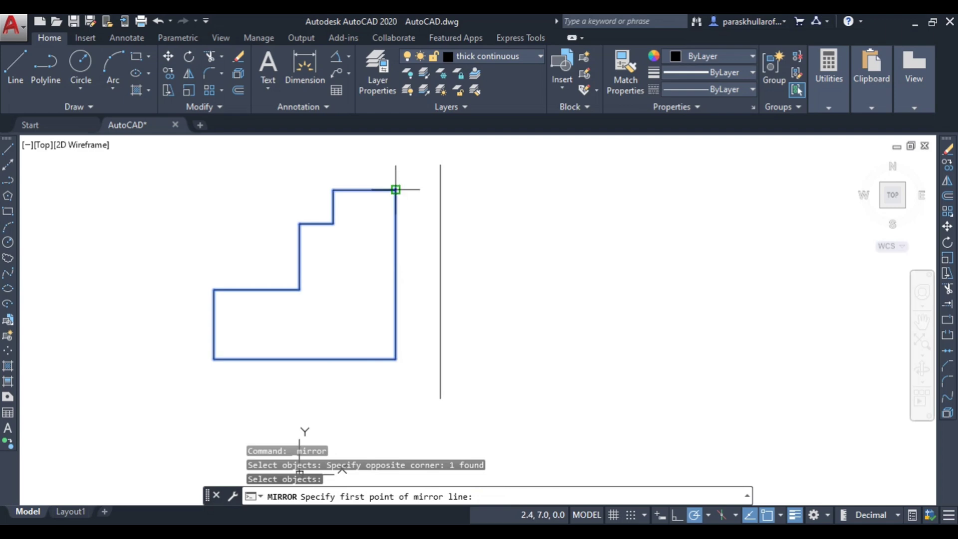
pyautogui.click(440, 189)
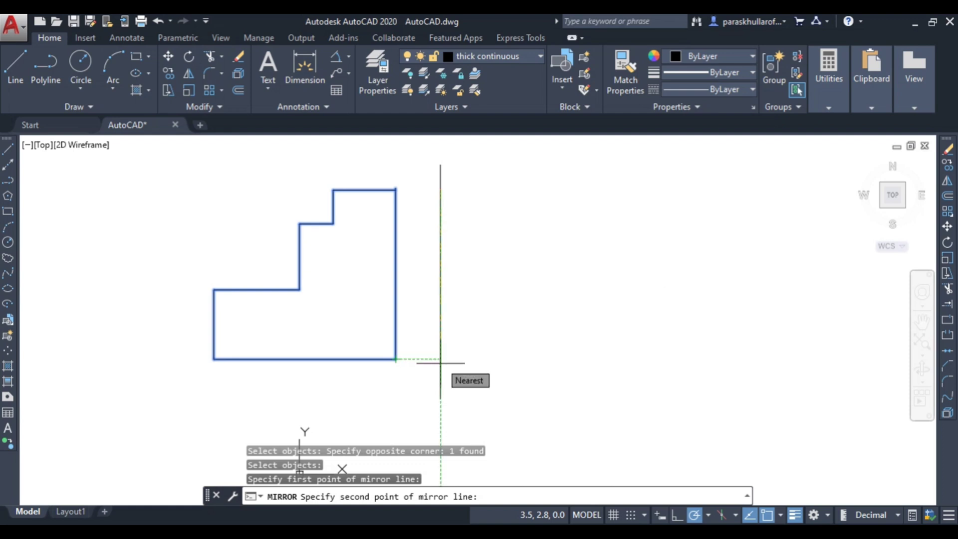
pyautogui.click(674, 516)
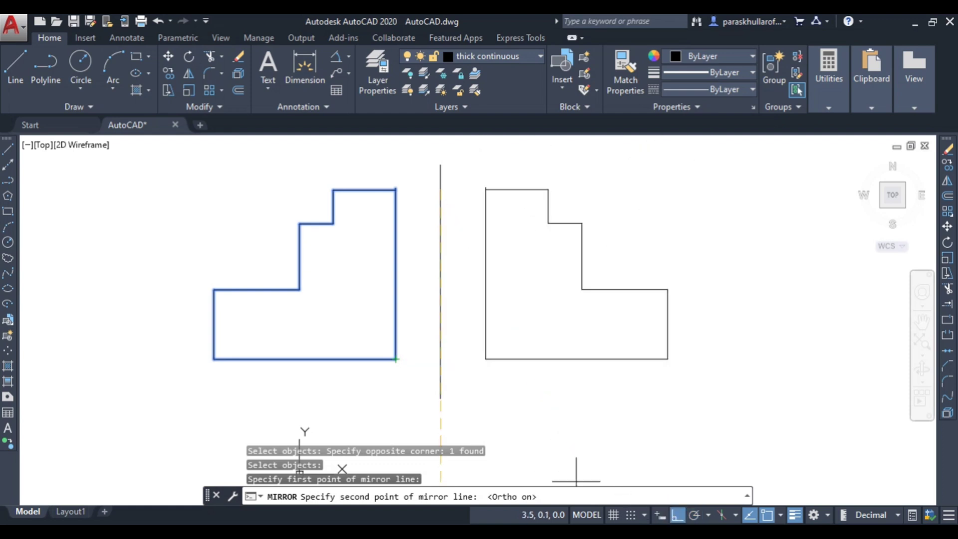
pyautogui.click(440, 360)
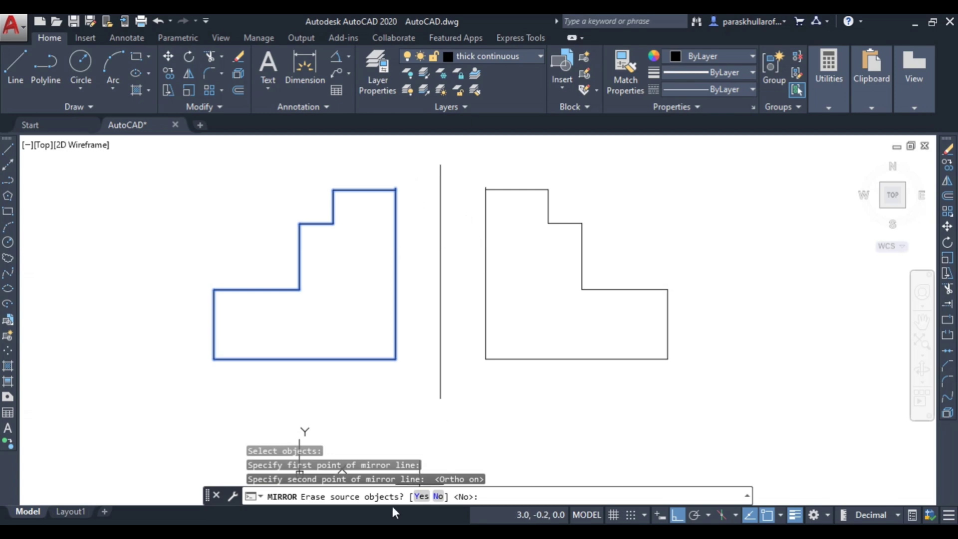
pyautogui.click(438, 497)
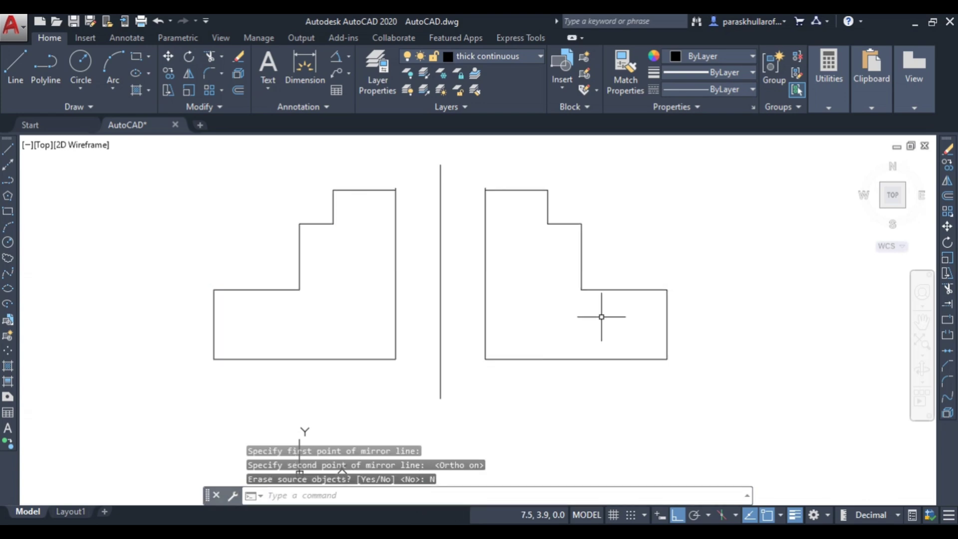